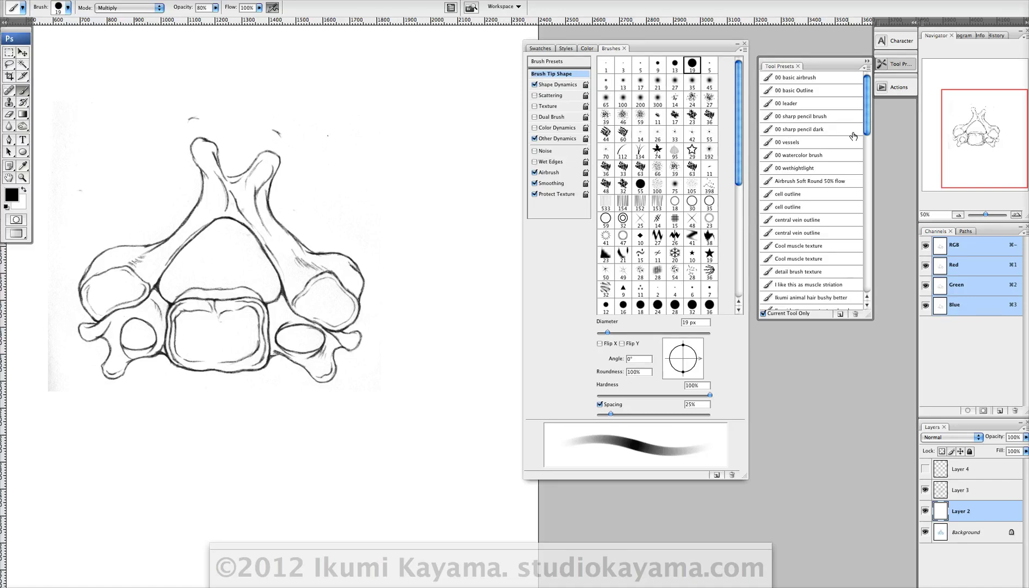
# Step: Load the 00 sharp pencil dark brush preset, scribble a test zigzag beside the vertebra, and set the brush mode to Multiply
pyautogui.click(812, 129)
pyautogui.moveTo(327, 222)
pyautogui.mouseDown()
pyautogui.moveTo(403, 221)
pyautogui.moveTo(422, 278)
pyautogui.mouseUp()
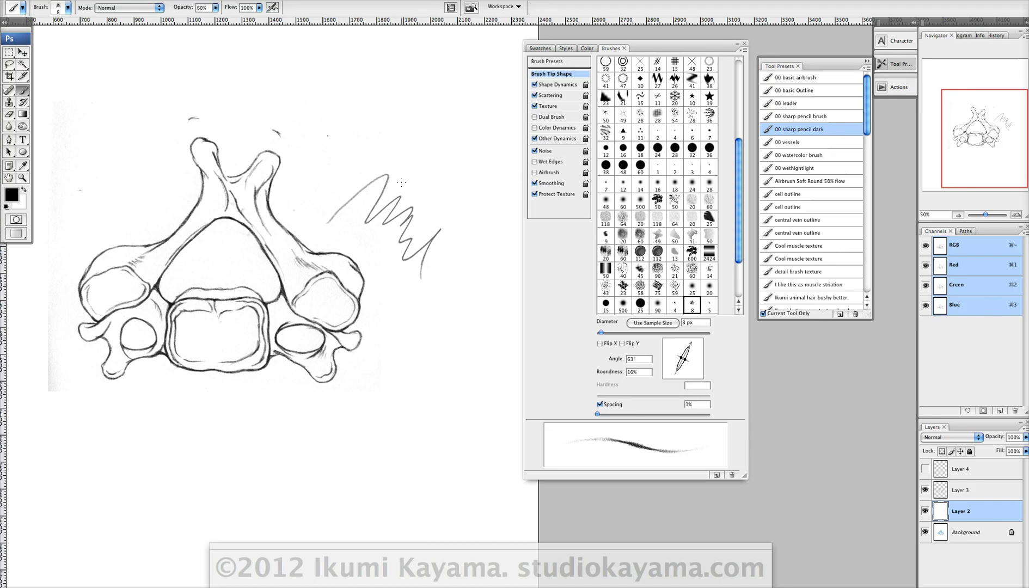
pyautogui.hotkey('shift', 'alt', 'm')
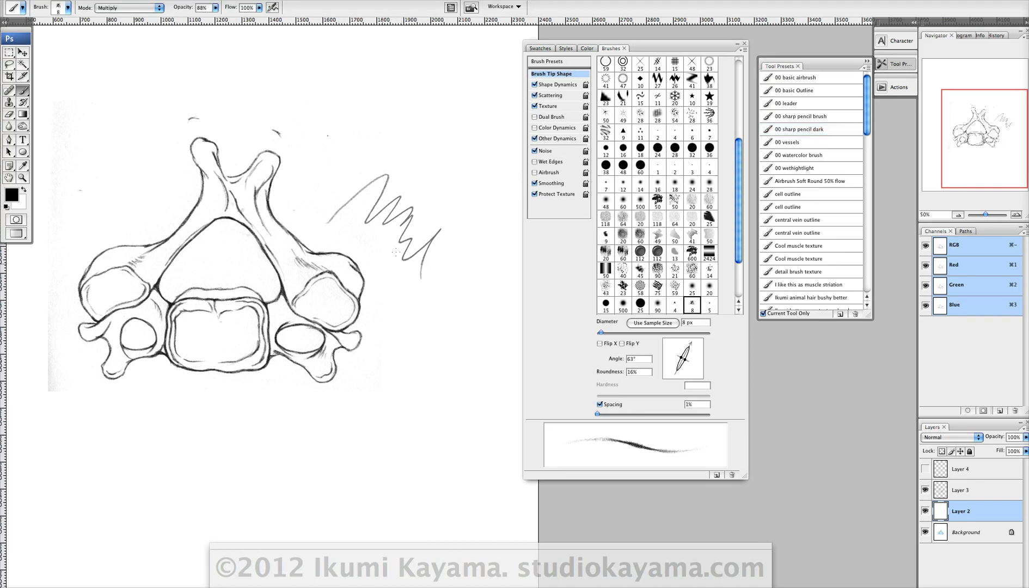
# Step: Examine the pencil line work of the vertebra drawing up close and as a whole
pyautogui.moveTo(123, 110); pyautogui.dragTo(473, 419)
pyautogui.moveTo(404, 324); pyautogui.dragTo(157, 251)
pyautogui.moveTo(371, 253)
pyautogui.mouseDown()
pyautogui.moveTo(391, 288)
pyautogui.moveTo(380, 278)
pyautogui.moveTo(388, 297)
pyautogui.mouseUp()
pyautogui.moveTo(318, 352); pyautogui.dragTo(380, 283)
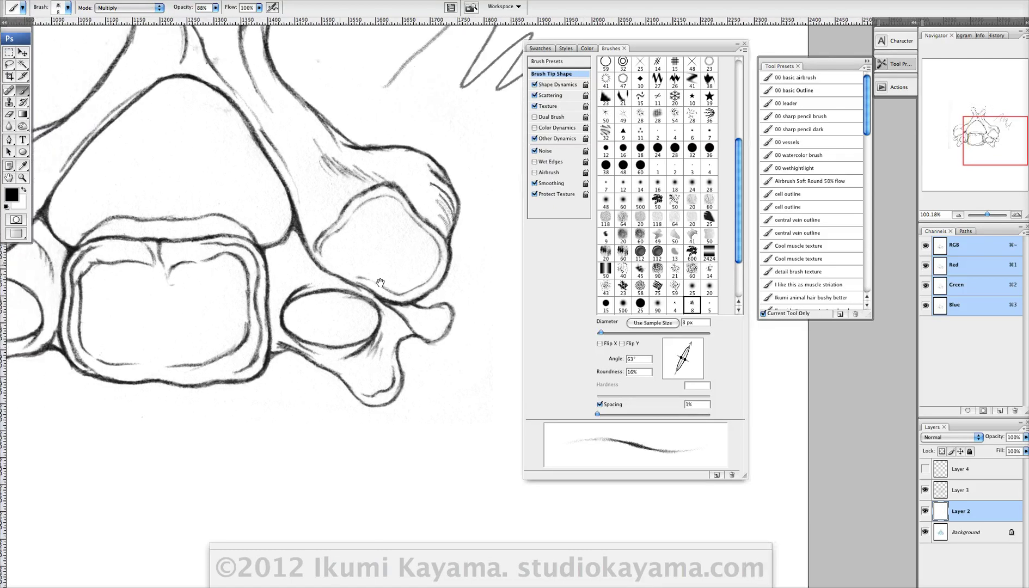
pyautogui.moveTo(314, 243); pyautogui.dragTo(322, 265)
pyautogui.press('super+minus')
pyautogui.moveTo(344, 321); pyautogui.dragTo(348, 335)
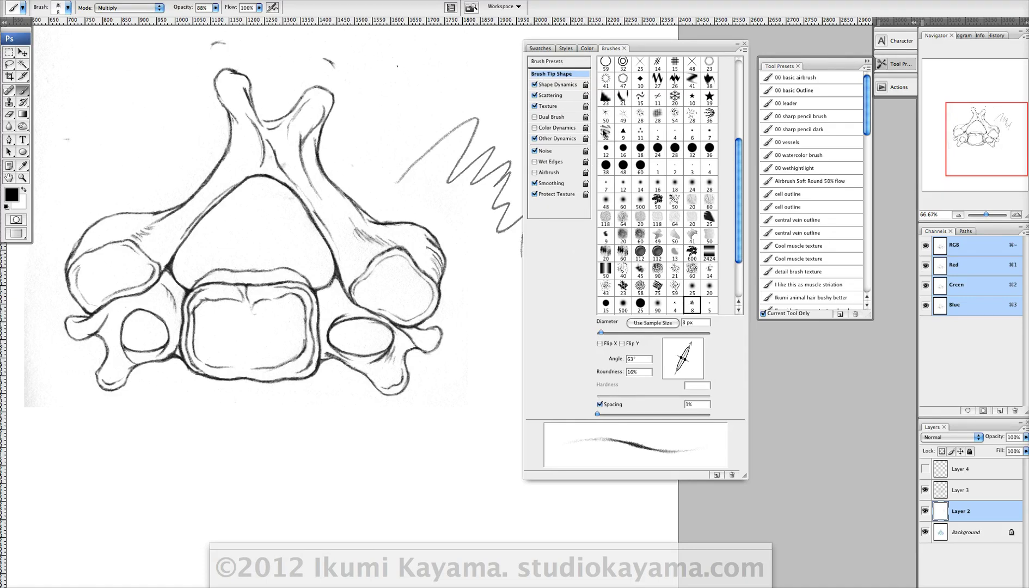
# Step: Choose the hard round 19 px brush preset as the base for a custom pencil brush
pyautogui.scroll(9, 731, 200)
pyautogui.click(691, 64)
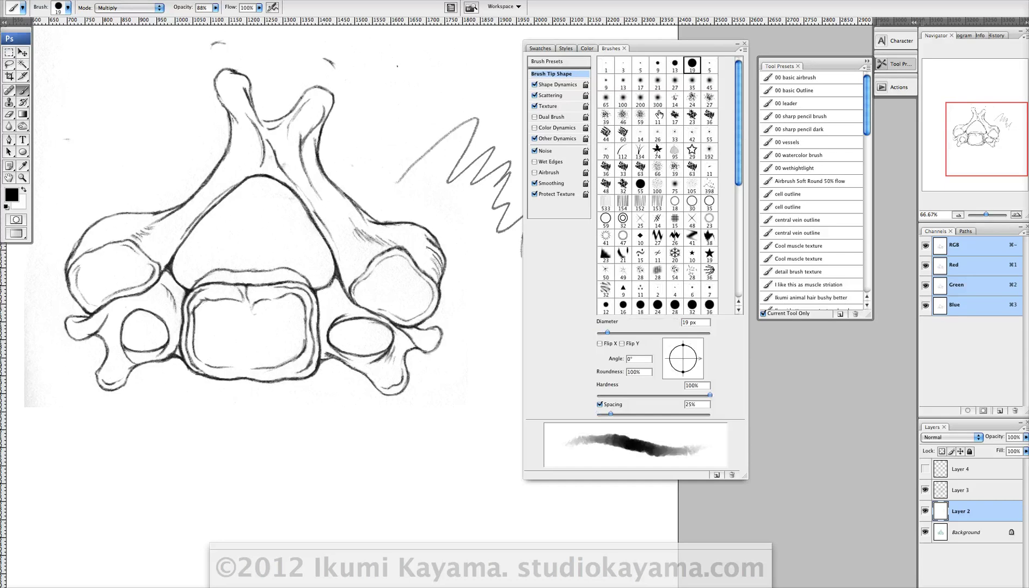
pyautogui.click(552, 62)
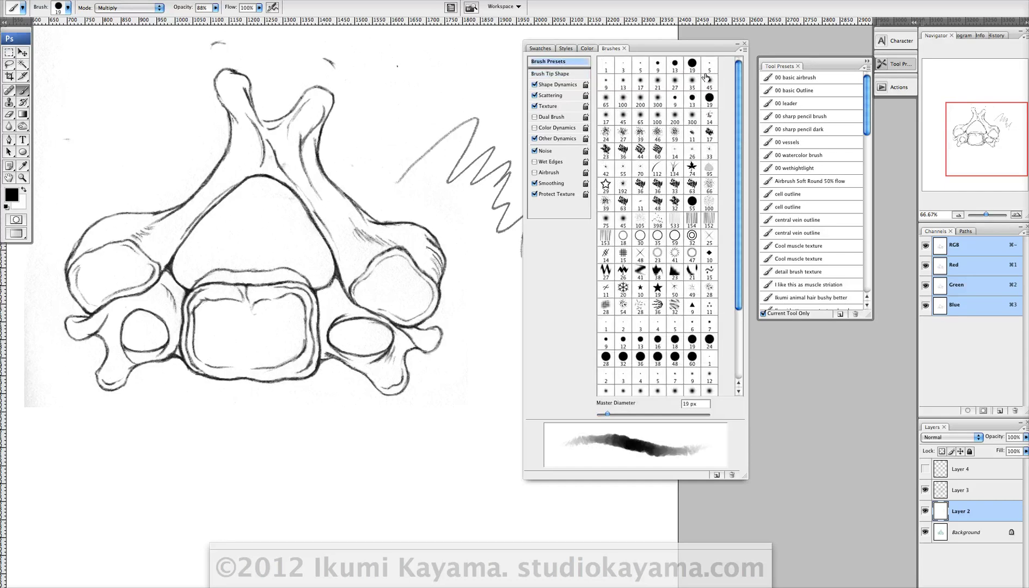
pyautogui.click(691, 65)
pyautogui.click(708, 99)
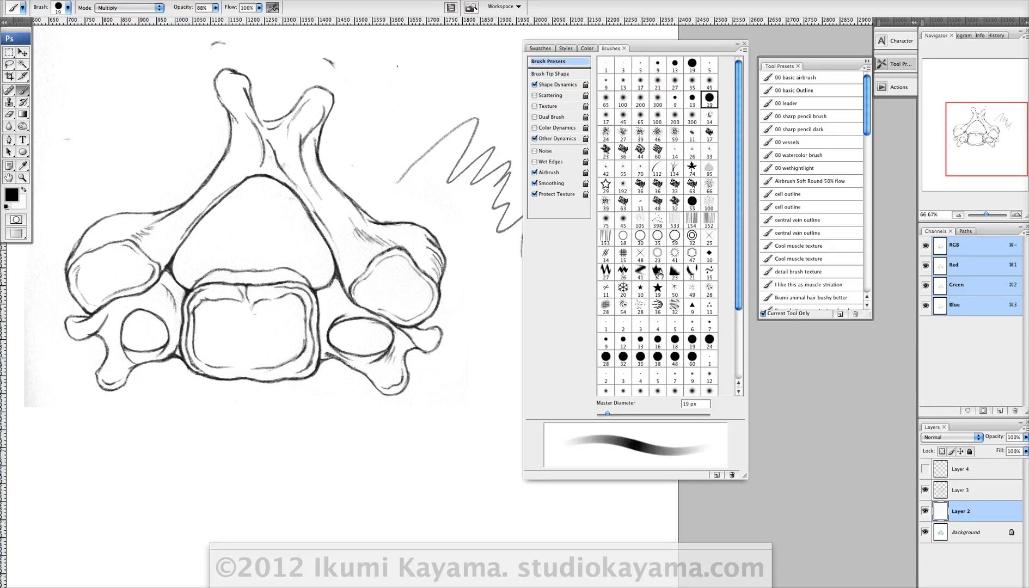
pyautogui.click(692, 65)
pyautogui.click(709, 101)
# Step: Set the brush tip angle to 60° and roundness to 18%, and reduce the tip spacing
pyautogui.click(555, 74)
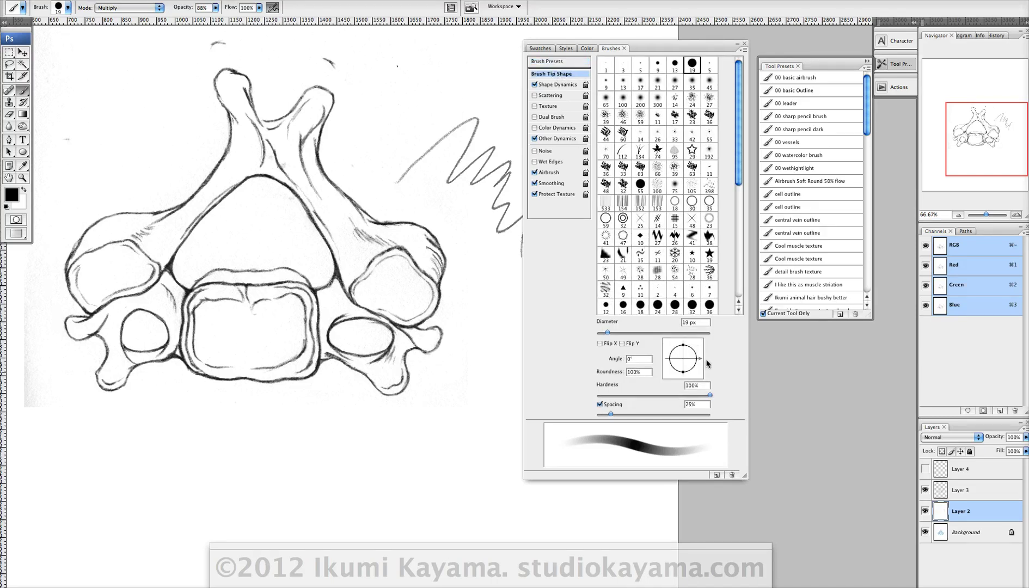
pyautogui.moveTo(707, 363)
pyautogui.mouseDown()
pyautogui.moveTo(688, 329)
pyautogui.moveTo(702, 360)
pyautogui.moveTo(672, 350)
pyautogui.moveTo(700, 366)
pyautogui.moveTo(696, 344)
pyautogui.moveTo(604, 357)
pyautogui.mouseUp()
pyautogui.write('60')
pyautogui.press('Return')
pyautogui.moveTo(694, 344); pyautogui.dragTo(690, 343)
pyautogui.press('Tab')
pyautogui.write('18')
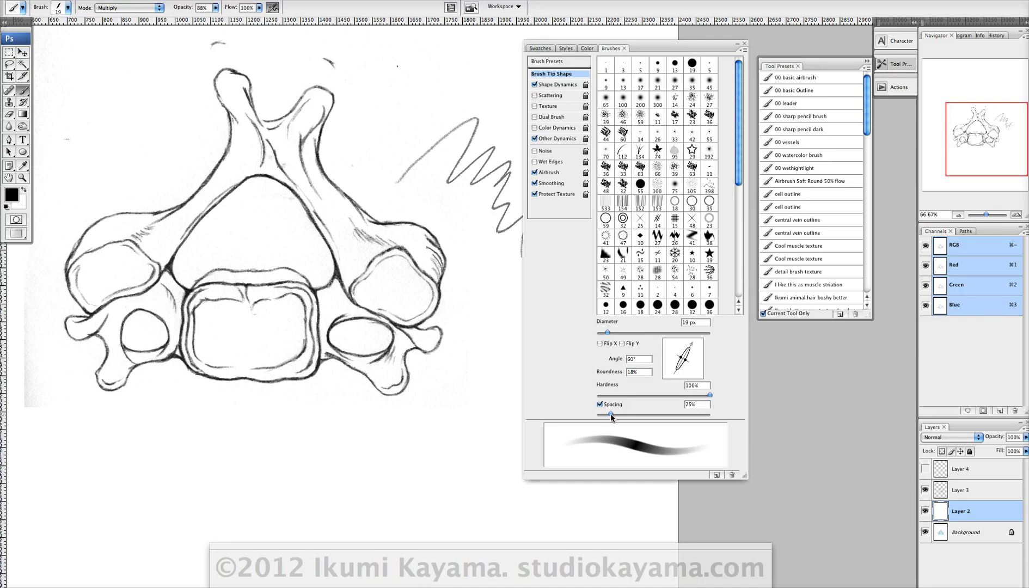
pyautogui.moveTo(611, 415)
pyautogui.mouseDown()
pyautogui.moveTo(589, 417)
pyautogui.moveTo(599, 418)
pyautogui.mouseUp()
# Step: In Shape Dynamics, set size jitter to 25% with Pen Pressure control, and scribble test strokes below the drawing
pyautogui.click(554, 86)
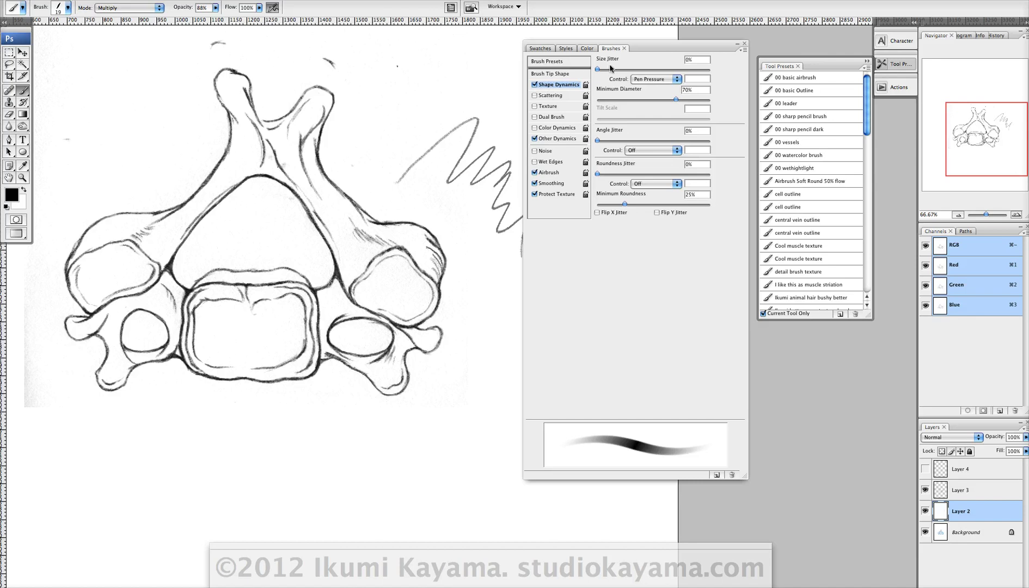
pyautogui.click(535, 85)
pyautogui.click(535, 85)
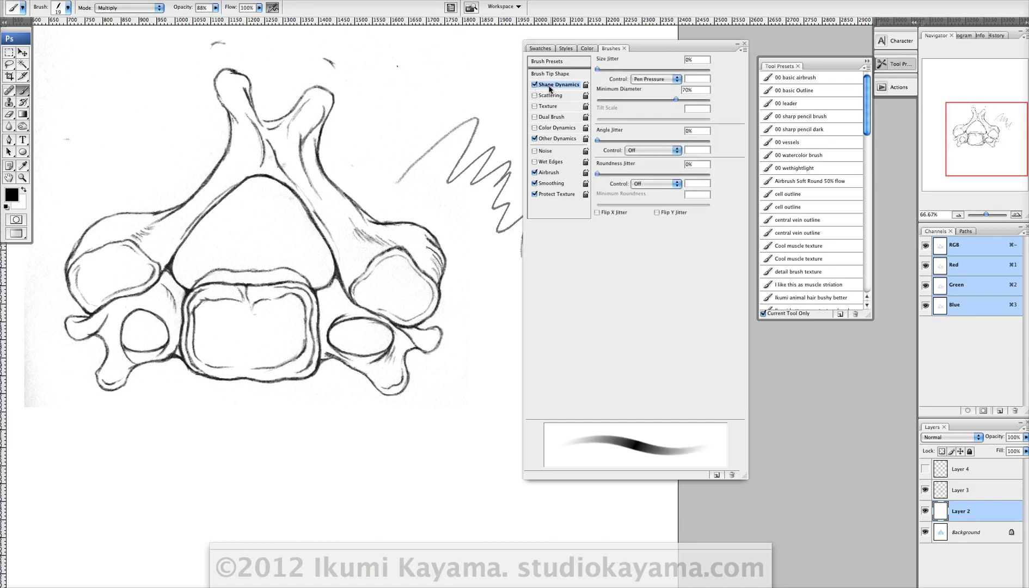
pyautogui.click(546, 95)
pyautogui.click(547, 95)
pyautogui.moveTo(598, 70)
pyautogui.mouseDown()
pyautogui.moveTo(702, 67)
pyautogui.moveTo(594, 65)
pyautogui.mouseUp()
pyautogui.write('25')
pyautogui.click(655, 80)
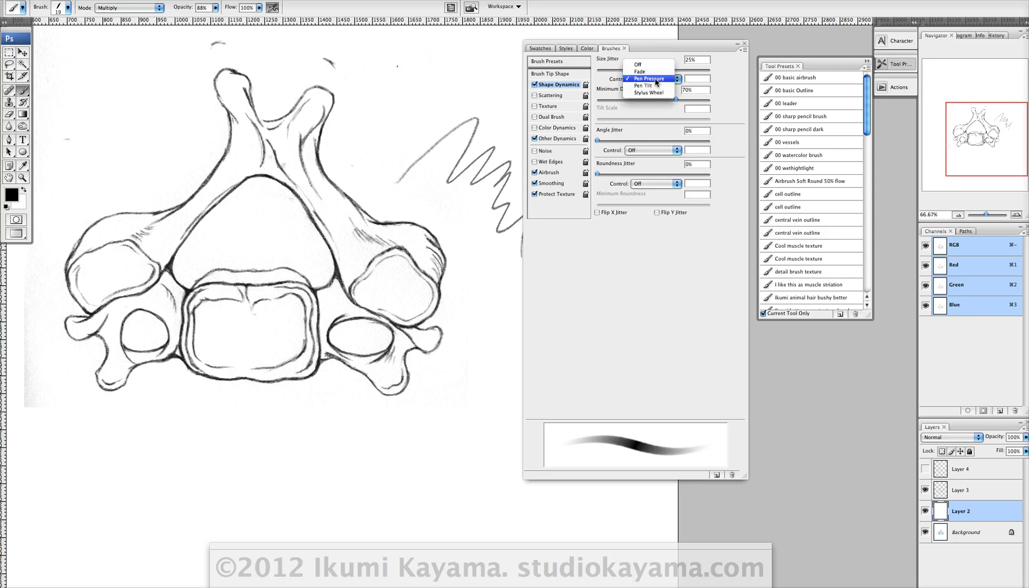
pyautogui.click(655, 79)
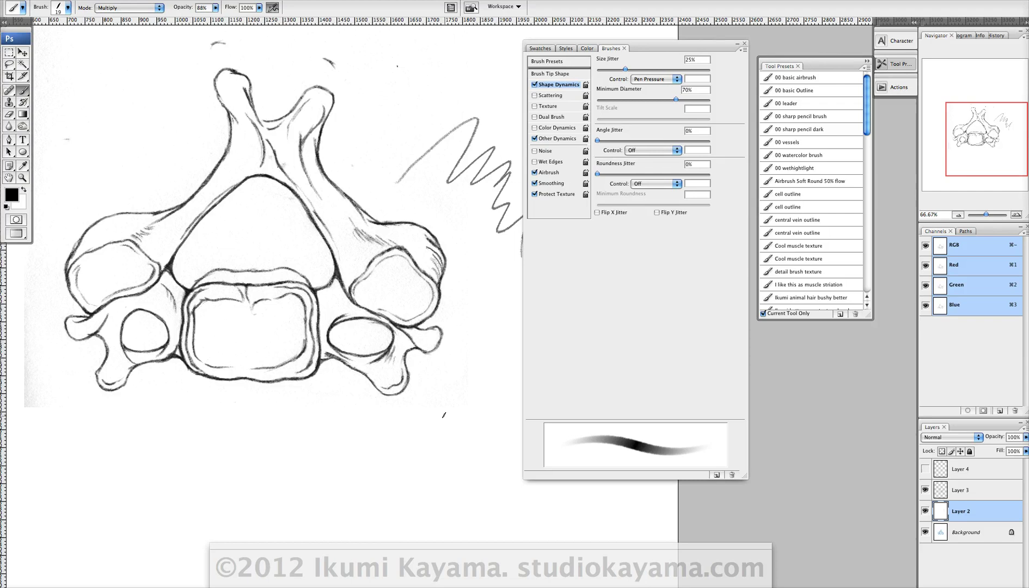
pyautogui.moveTo(434, 402); pyautogui.dragTo(468, 398)
pyautogui.moveTo(407, 429)
pyautogui.mouseDown()
pyautogui.moveTo(440, 444)
pyautogui.moveTo(478, 410)
pyautogui.mouseUp()
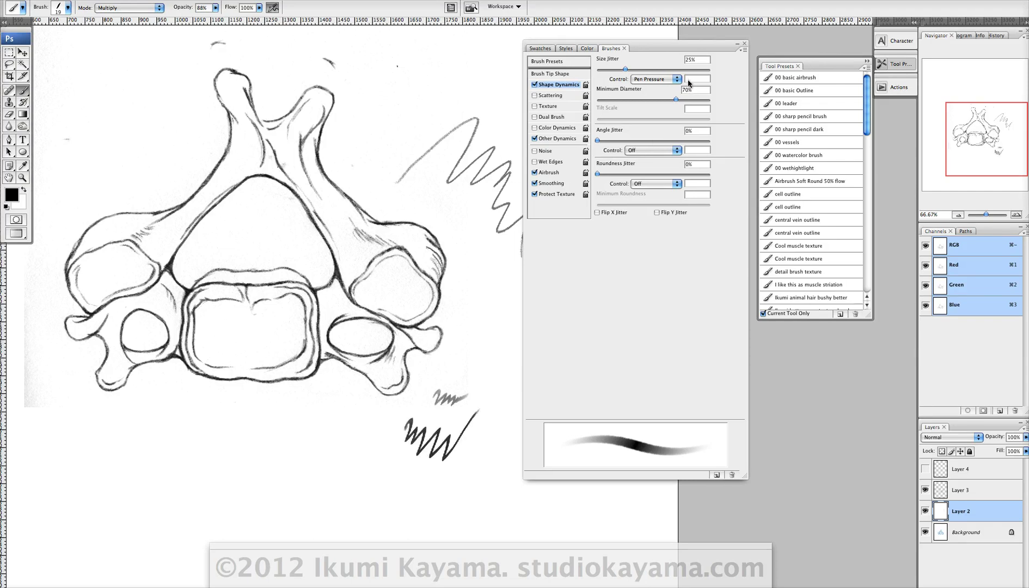
# Step: Set the Shape Dynamics minimum diameter to 70%, angle jitter to 7%, and roundness jitter to 11%
pyautogui.moveTo(689, 90); pyautogui.dragTo(670, 87)
pyautogui.write('70')
pyautogui.moveTo(700, 132); pyautogui.dragTo(684, 131)
pyautogui.write('7')
pyautogui.write('11')
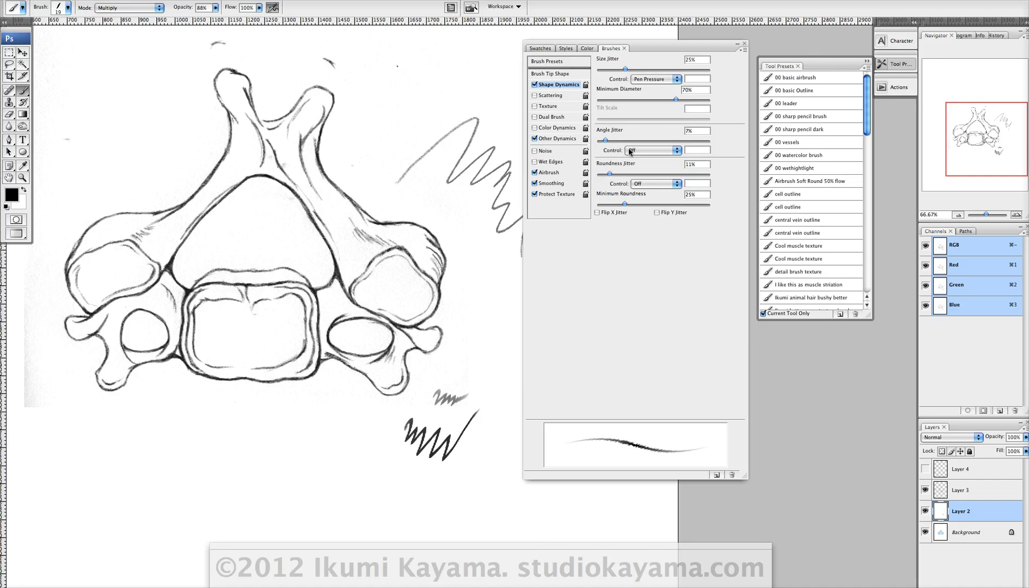
# Step: Set the angle and roundness jitter controls to Pen Pressure, and draw a long test zigzag below the vertebra
pyautogui.click(651, 151)
pyautogui.click(648, 163)
pyautogui.click(653, 184)
pyautogui.click(652, 199)
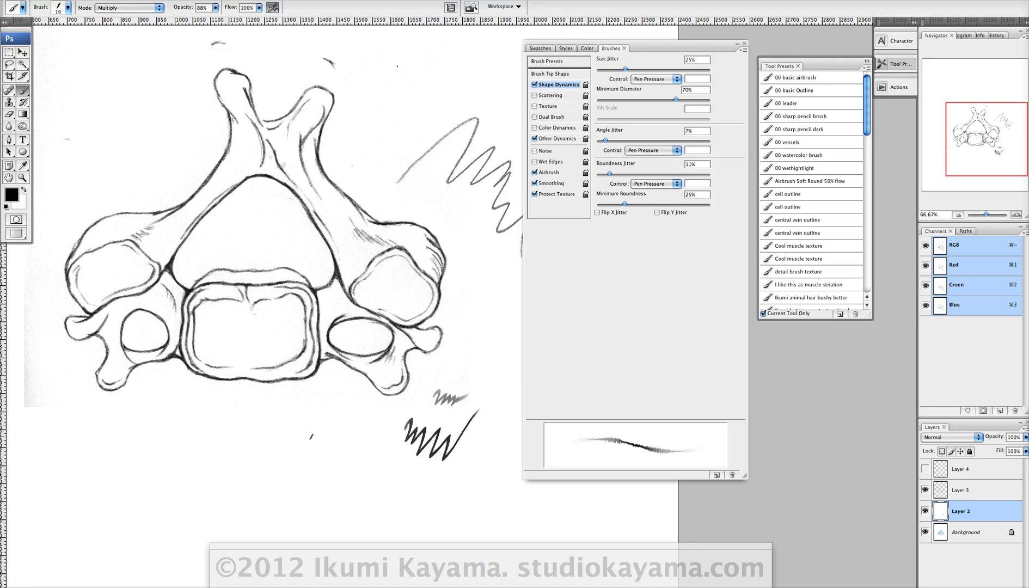
pyautogui.moveTo(279, 450)
pyautogui.mouseDown()
pyautogui.moveTo(293, 429)
pyautogui.moveTo(403, 489)
pyautogui.moveTo(469, 475)
pyautogui.moveTo(437, 486)
pyautogui.moveTo(474, 482)
pyautogui.moveTo(477, 499)
pyautogui.moveTo(499, 493)
pyautogui.mouseUp()
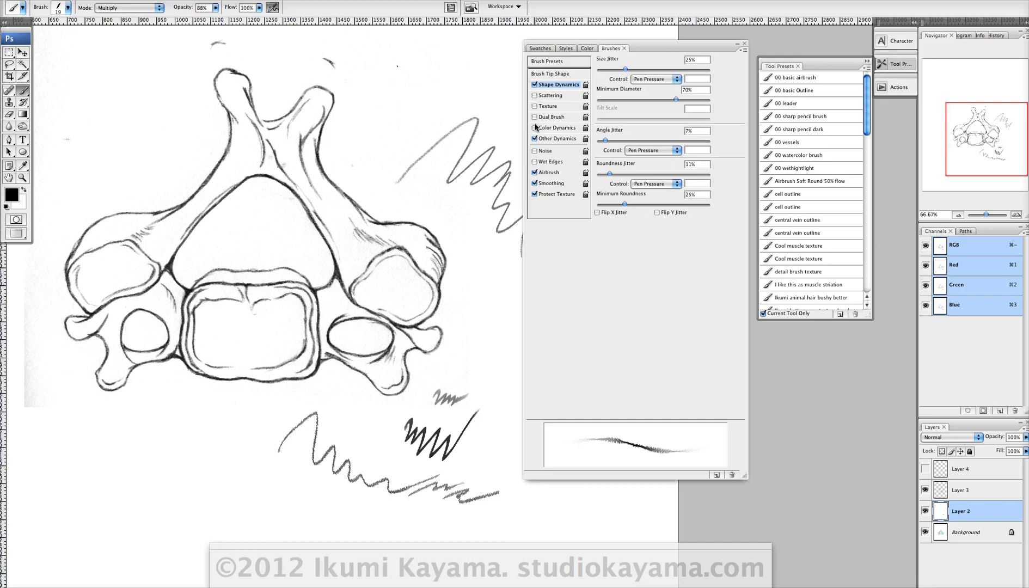
# Step: Enable Scattering with scatter 38%, control Off, count 10, and count jitter 54% controlled by Pen Pressure
pyautogui.click(550, 96)
pyautogui.click(535, 95)
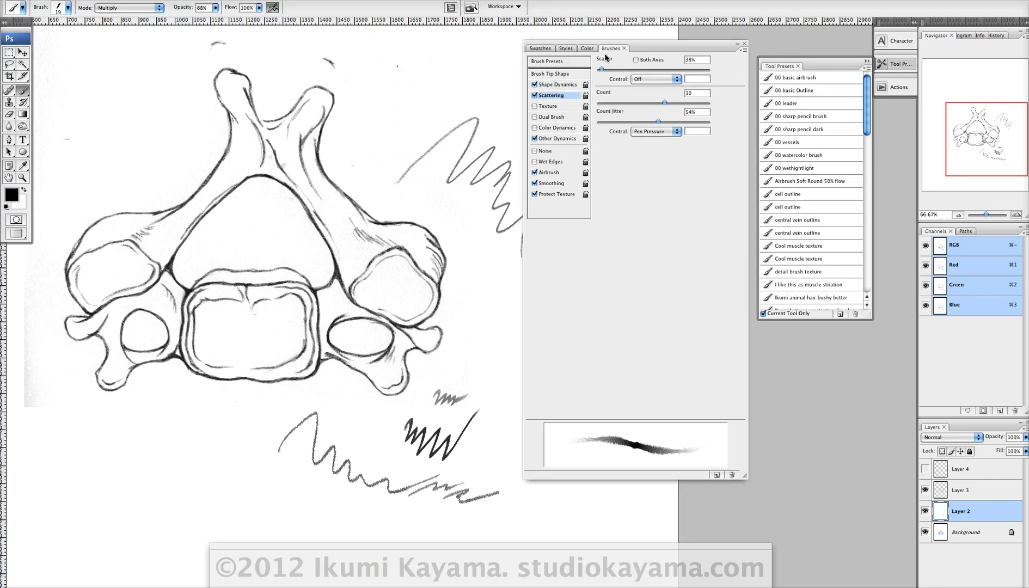
pyautogui.click(699, 61)
pyautogui.click(662, 82)
pyautogui.click(662, 81)
pyautogui.click(694, 93)
pyautogui.click(684, 113)
pyautogui.write('54')
pyautogui.press('Return')
pyautogui.click(644, 134)
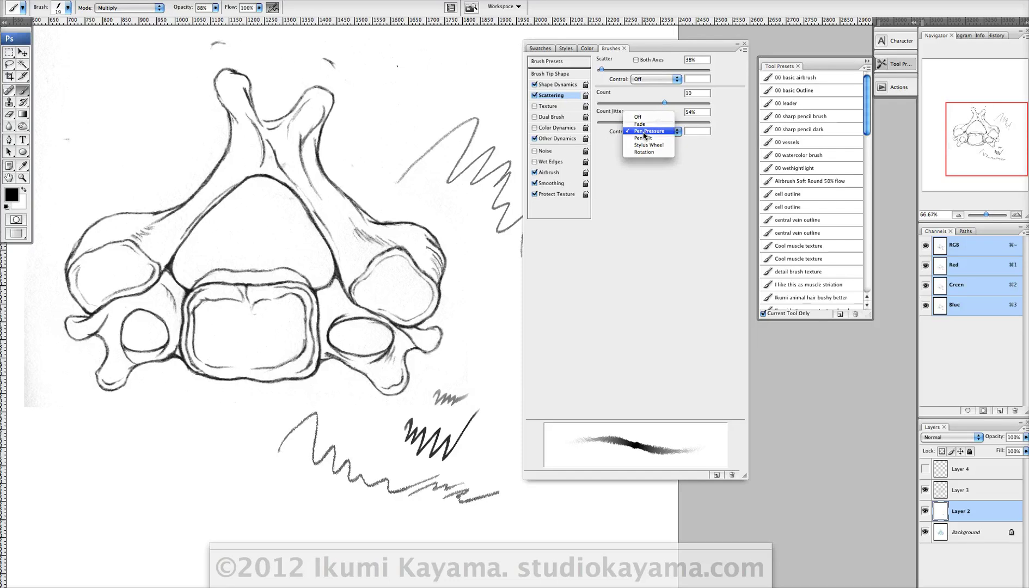
pyautogui.click(618, 134)
# Step: Enable the brush Texture, scribble a test stroke above the drawing, and set the texture scale to 50% in Multiply mode
pyautogui.click(548, 105)
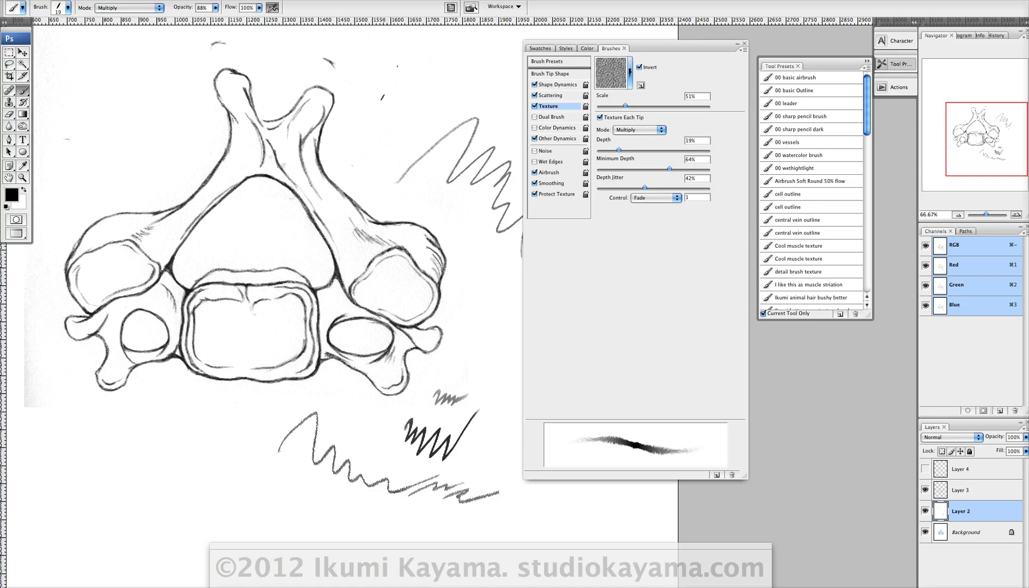
pyautogui.moveTo(366, 101); pyautogui.dragTo(414, 94)
pyautogui.click(631, 77)
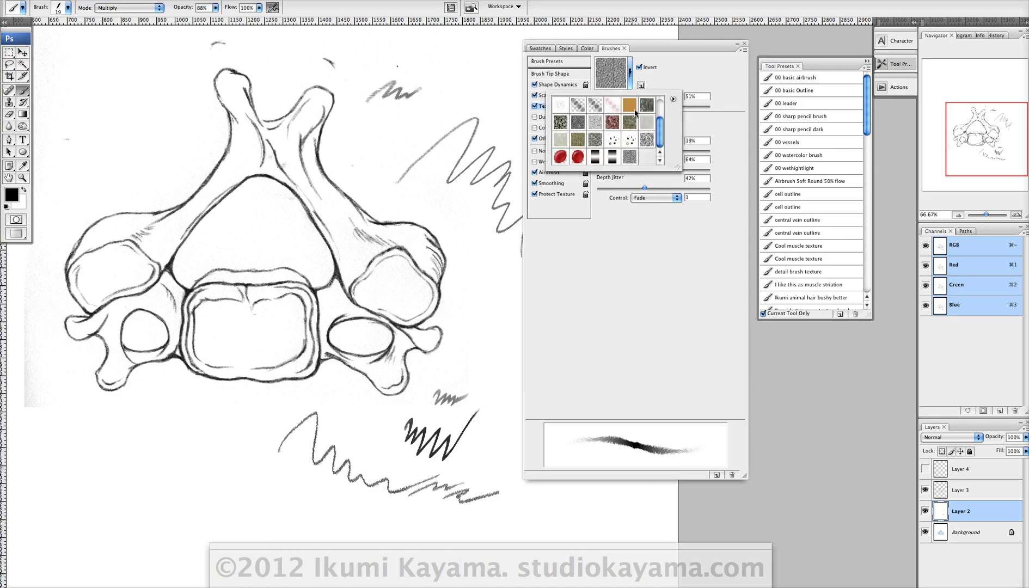
pyautogui.doubleClick(599, 106)
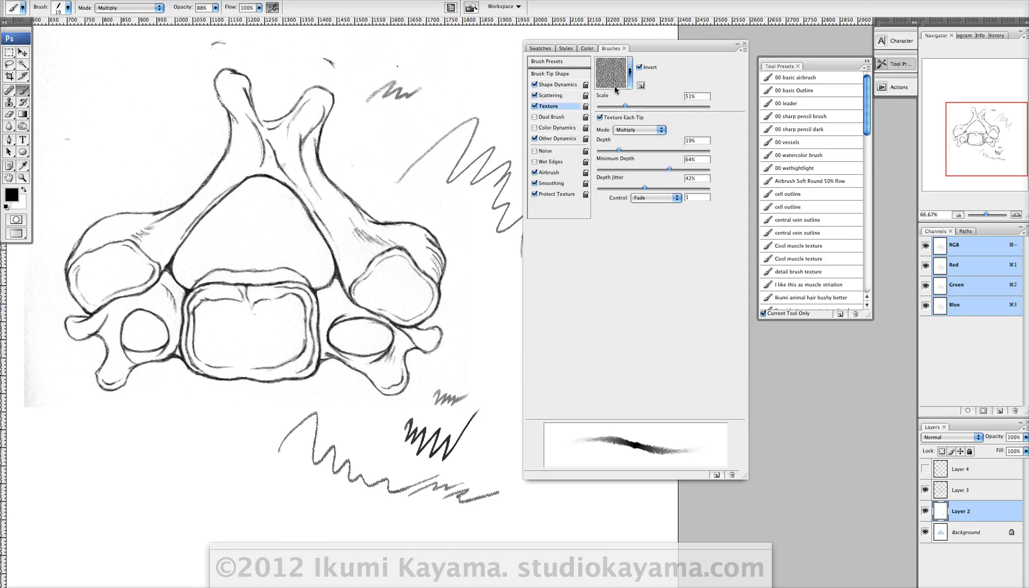
pyautogui.click(692, 98)
pyautogui.click(635, 131)
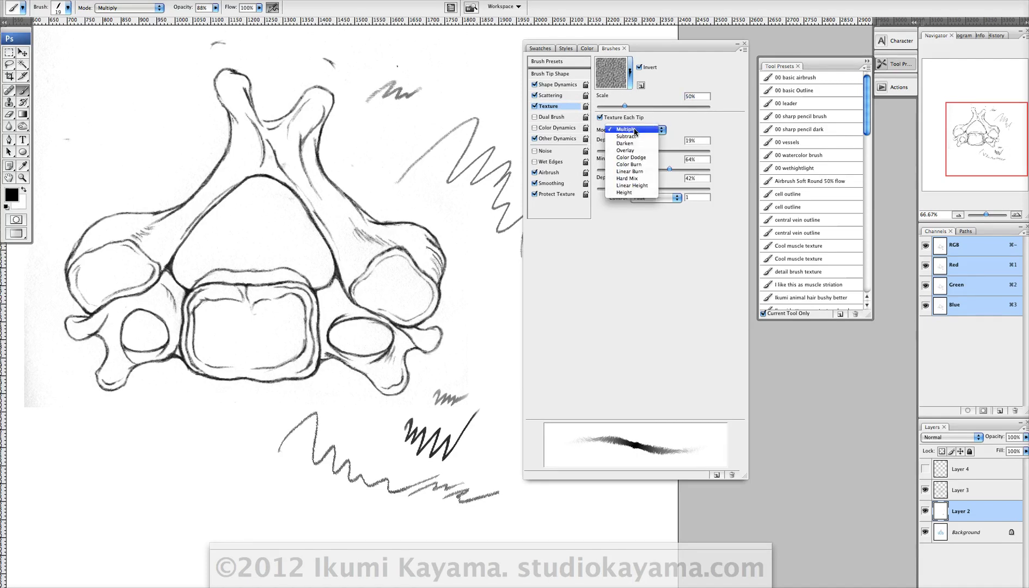
pyautogui.click(635, 131)
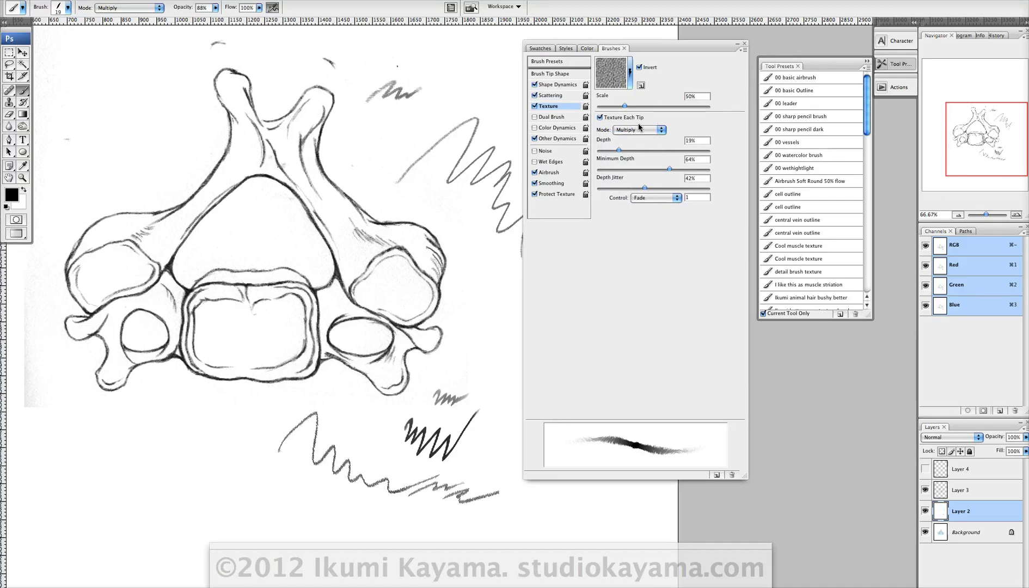
# Step: Set texture depth to 19%, depth jitter to 42%, and its Fade control to 1, keeping Dual Brush off
pyautogui.doubleClick(697, 141)
pyautogui.click(701, 181)
pyautogui.click(698, 199)
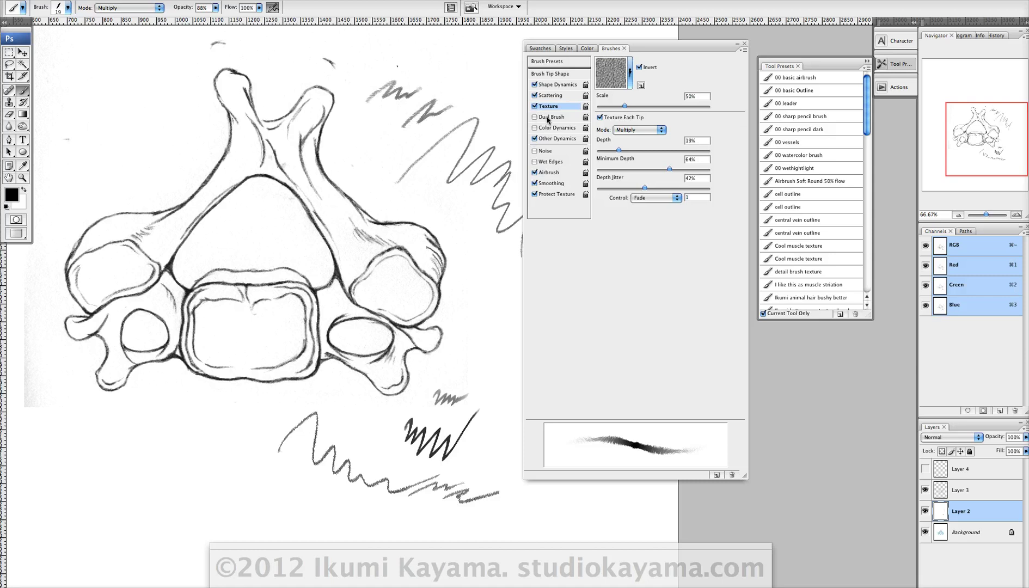
pyautogui.click(533, 117)
pyautogui.click(534, 116)
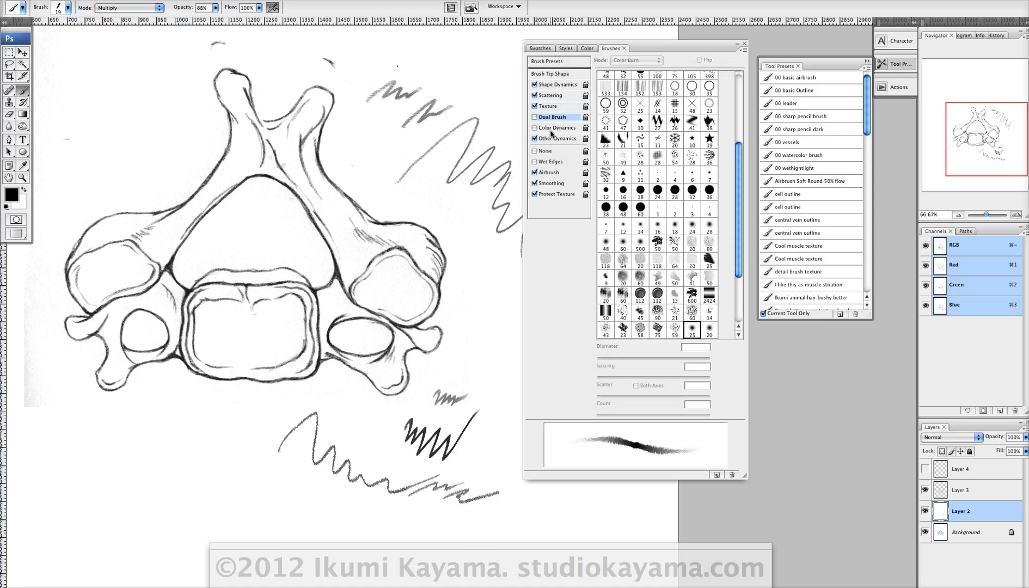
# Step: In Other Dynamics, set opacity jitter to 21% with Pen Pressure control
pyautogui.click(555, 138)
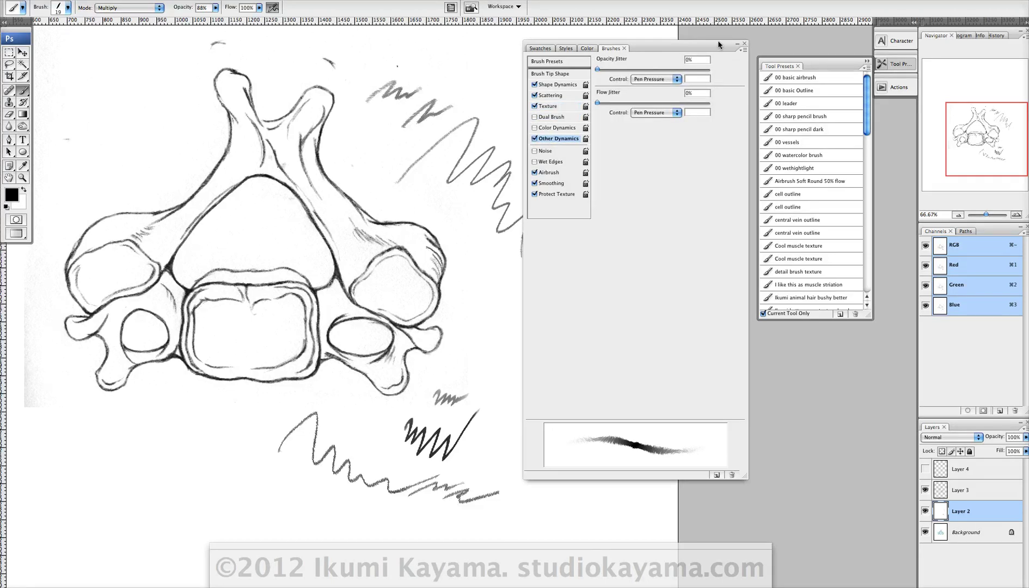
pyautogui.doubleClick(688, 59)
pyautogui.write('21')
pyautogui.press('Return')
pyautogui.click(665, 79)
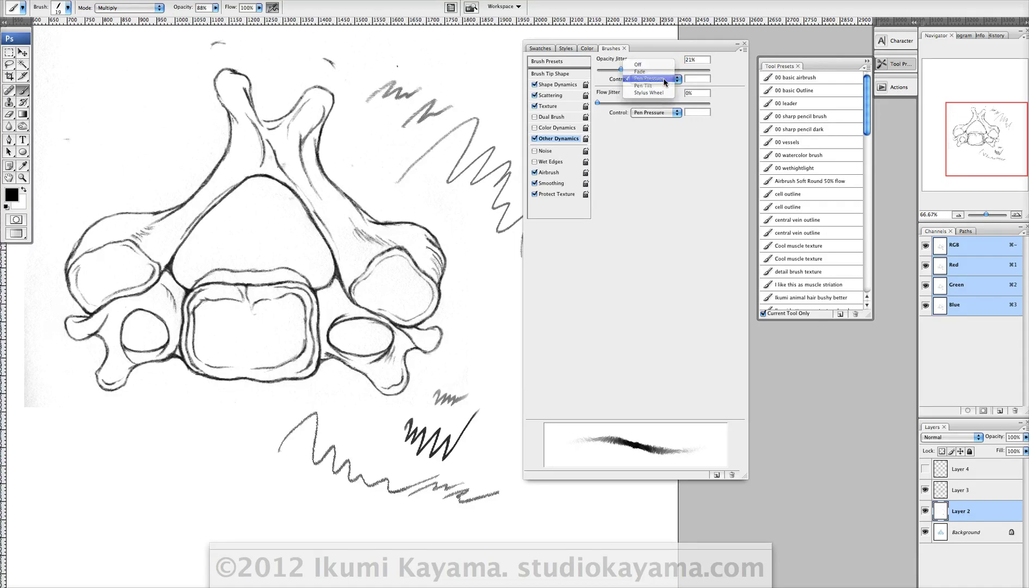
pyautogui.click(666, 81)
# Step: Set the flow jitter to 31% and its control to Pen Tilt
pyautogui.doubleClick(691, 93)
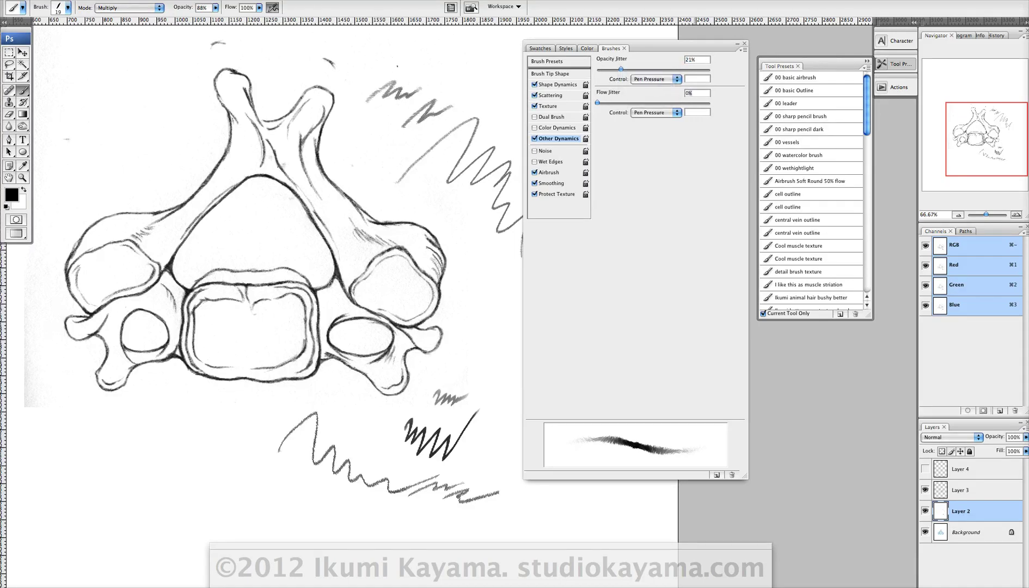
pyautogui.write('31')
pyautogui.click(658, 112)
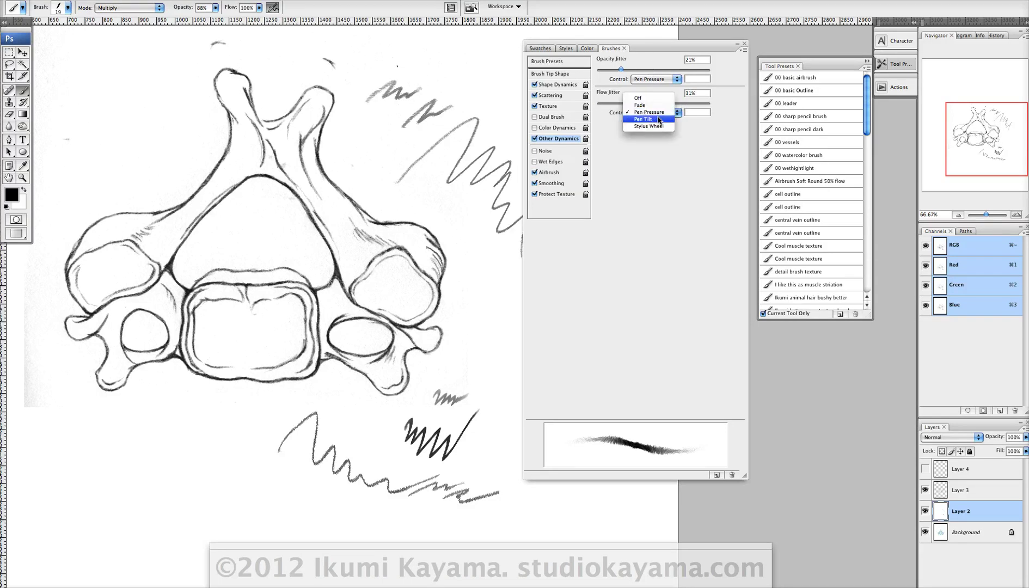
pyautogui.click(658, 119)
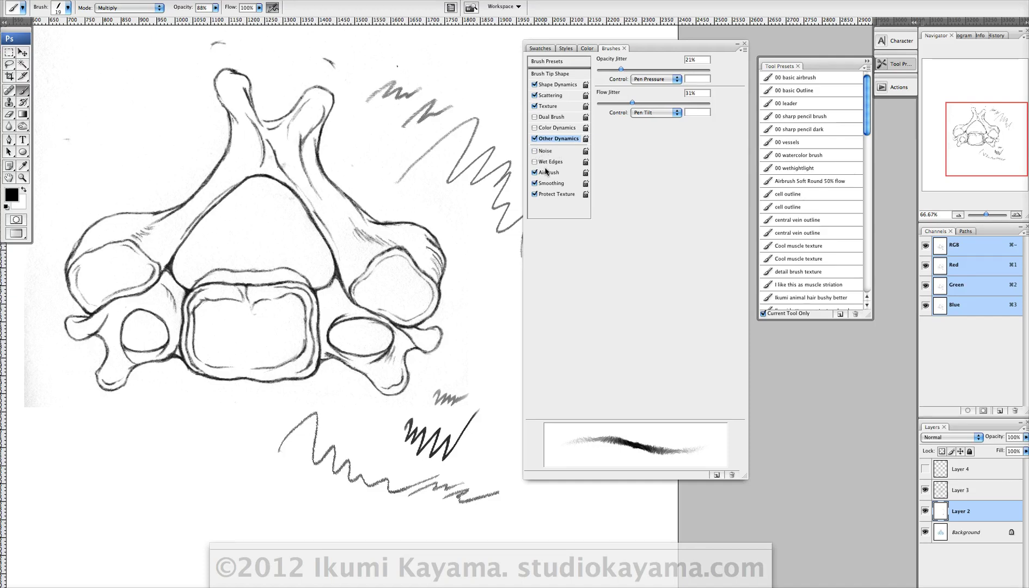
# Step: Turn Noise on and Airbrush off for the brush, and draw a test stroke below the vertebra
pyautogui.click(535, 151)
pyautogui.click(535, 172)
pyautogui.moveTo(170, 466); pyautogui.dragTo(328, 408)
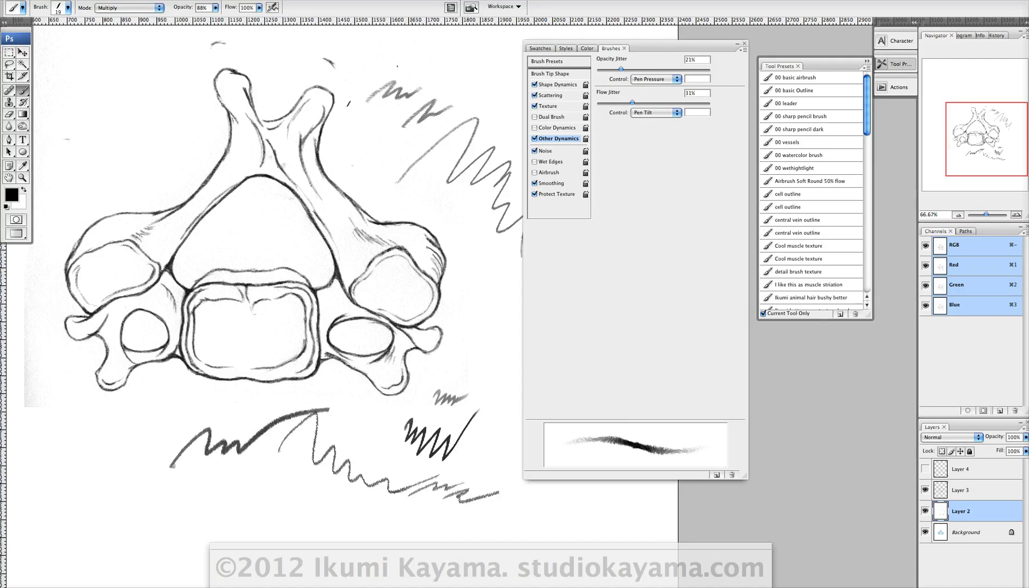
# Step: Set the brush's master diameter to 8 px
pyautogui.click(65, 7)
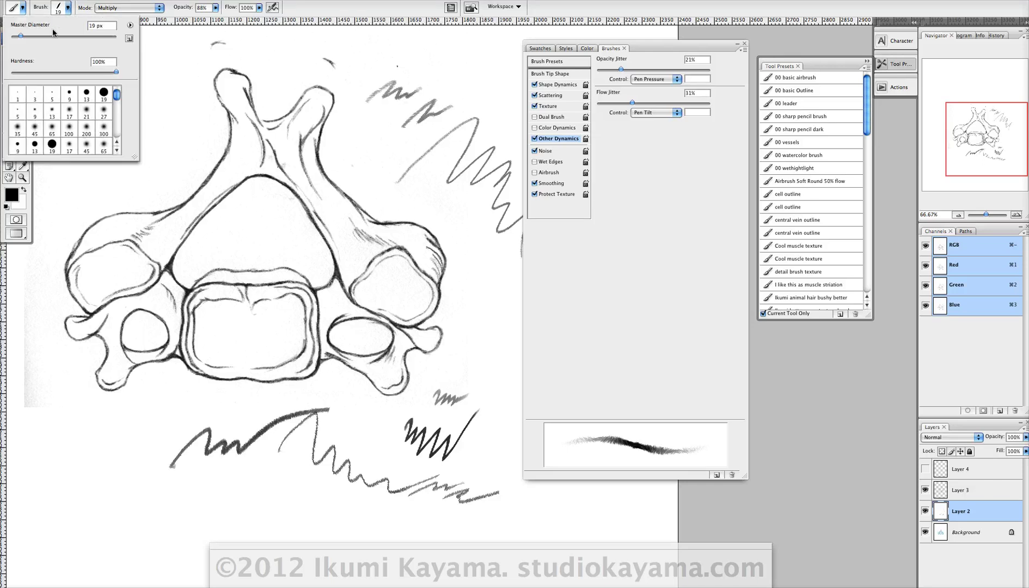
pyautogui.write('8')
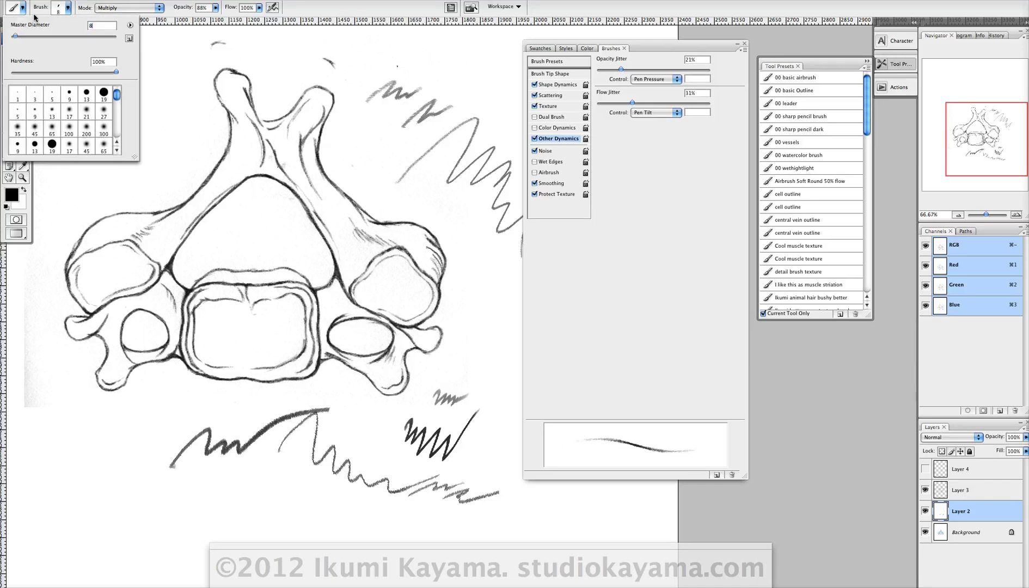
pyautogui.press('Return')
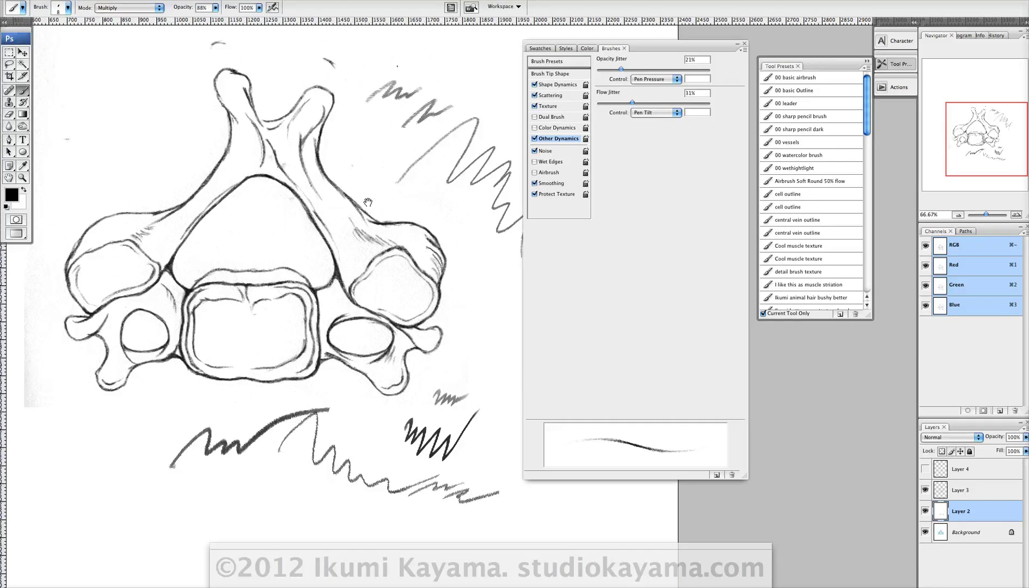
# Step: Draw several loose test strokes with the 8 px brush in the blank area to the right of the vertebra sketch
pyautogui.moveTo(363, 202)
pyautogui.mouseDown()
pyautogui.moveTo(309, 117)
pyautogui.moveTo(223, 115)
pyautogui.mouseUp()
pyautogui.moveTo(349, 227)
pyautogui.mouseDown()
pyautogui.moveTo(333, 254)
pyautogui.moveTo(410, 174)
pyautogui.moveTo(391, 238)
pyautogui.moveTo(415, 238)
pyautogui.moveTo(421, 267)
pyautogui.mouseUp()
pyautogui.moveTo(417, 193)
pyautogui.mouseDown()
pyautogui.moveTo(425, 220)
pyautogui.moveTo(455, 240)
pyautogui.mouseUp()
pyautogui.moveTo(384, 197); pyautogui.dragTo(449, 234)
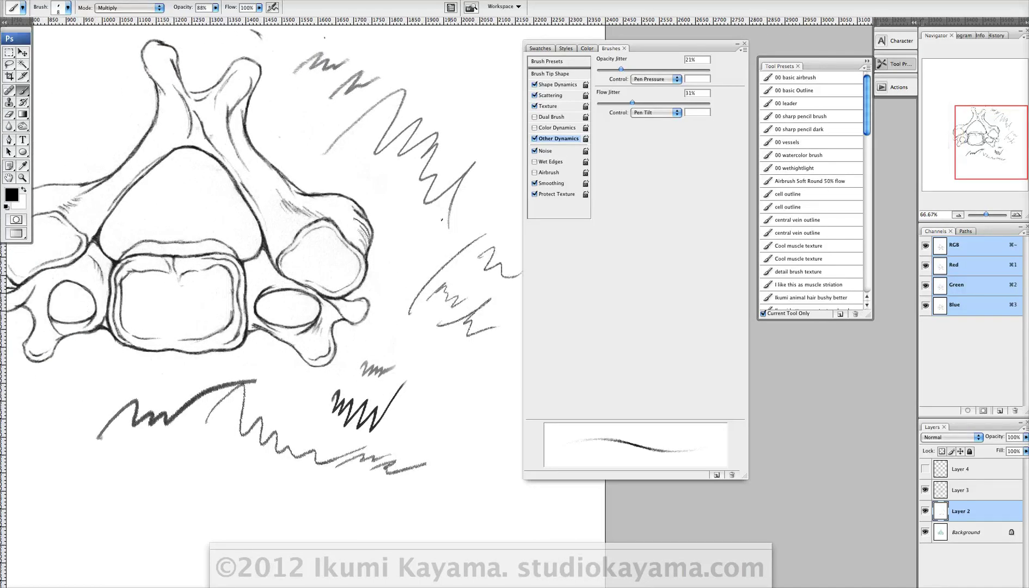
pyautogui.moveTo(416, 321); pyautogui.dragTo(430, 309)
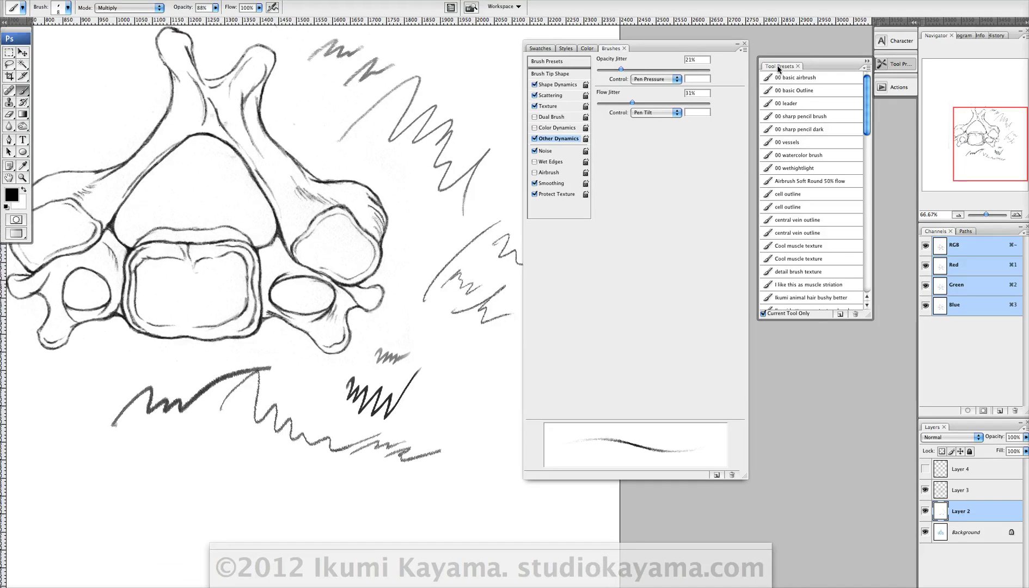
# Step: Start creating a new tool preset from the current custom brush settings
pyautogui.click(327, 1)
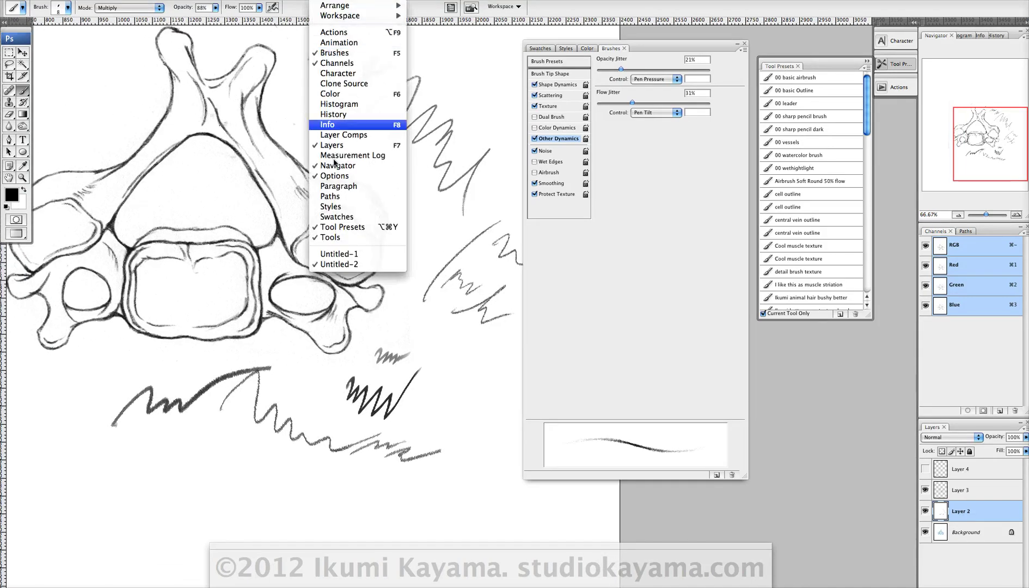
pyautogui.click(828, 140)
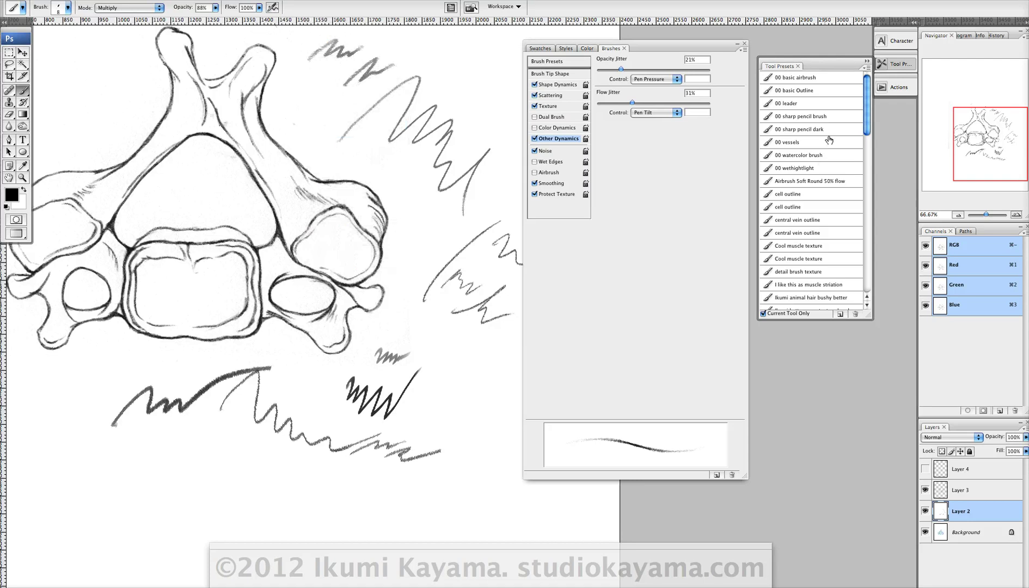
pyautogui.click(868, 68)
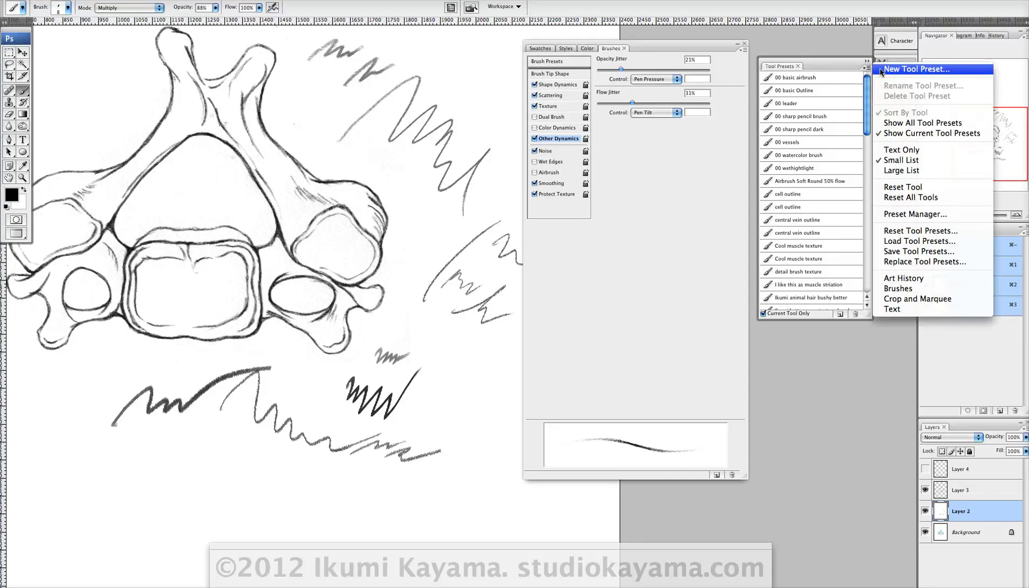
pyautogui.click(882, 72)
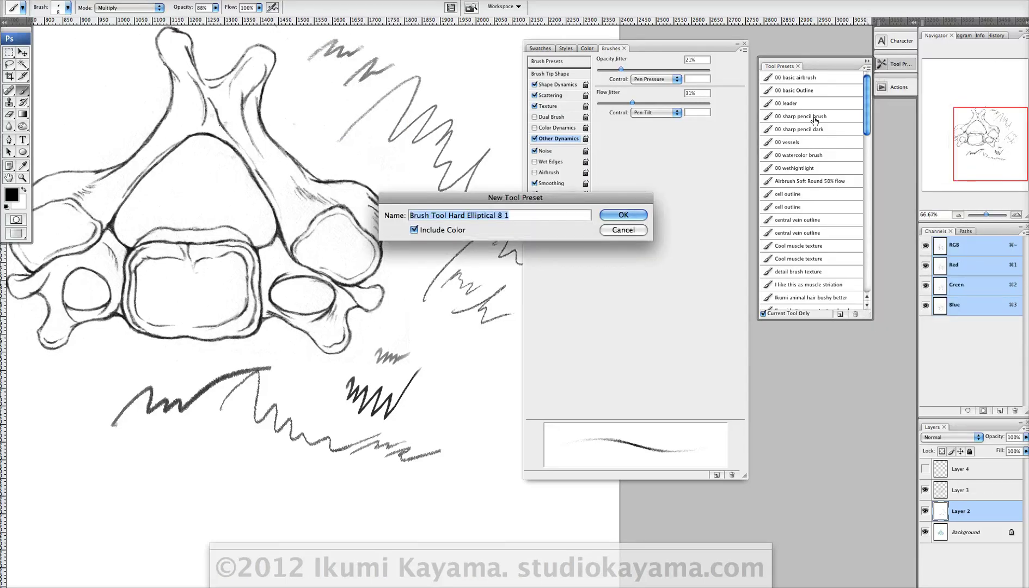